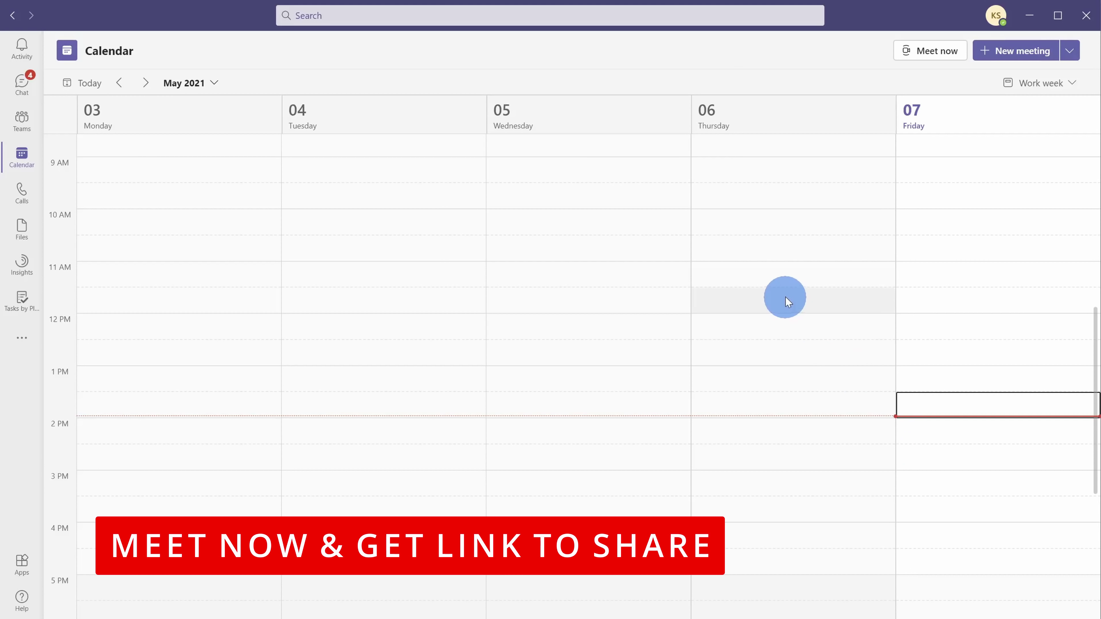
- Start a Meet now meeting and copy its shareable meeting link to the clipboard
{"action": "left_click", "coordinate": [923, 65]}
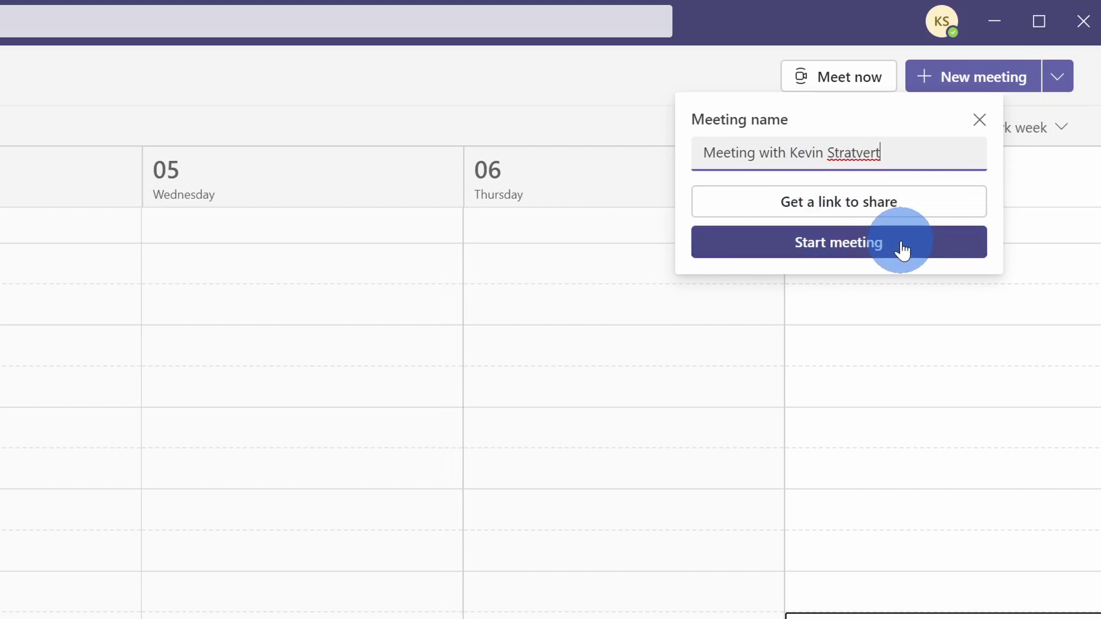
{"action": "left_click", "coordinate": [906, 203]}
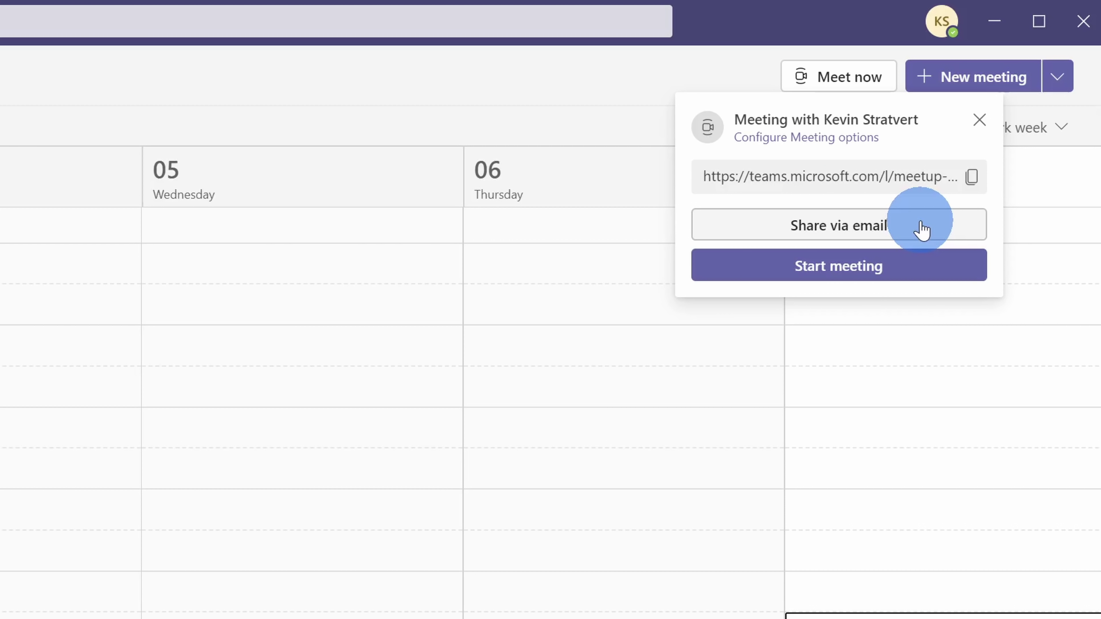
{"action": "left_click", "coordinate": [971, 176]}
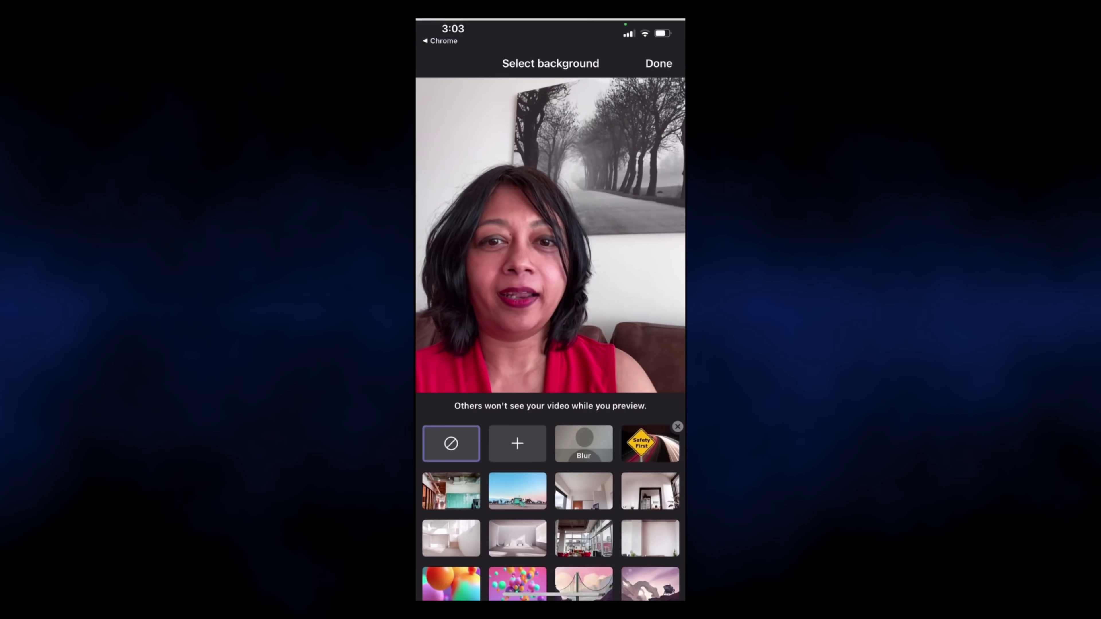
- Add the Safety First photo from the phone as a background, select its tile, and confirm
{"action": "scroll", "coordinate": [551, 512], "scroll_direction": "down", "scroll_amount": 3}
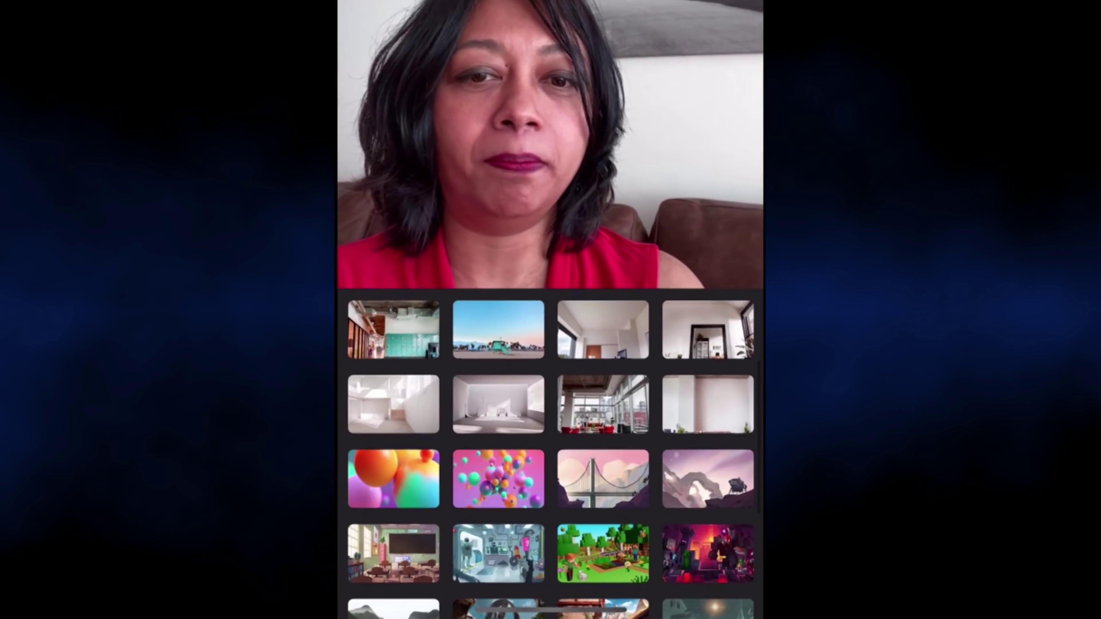
{"action": "scroll", "coordinate": [550, 512], "scroll_direction": "down", "scroll_amount": 2}
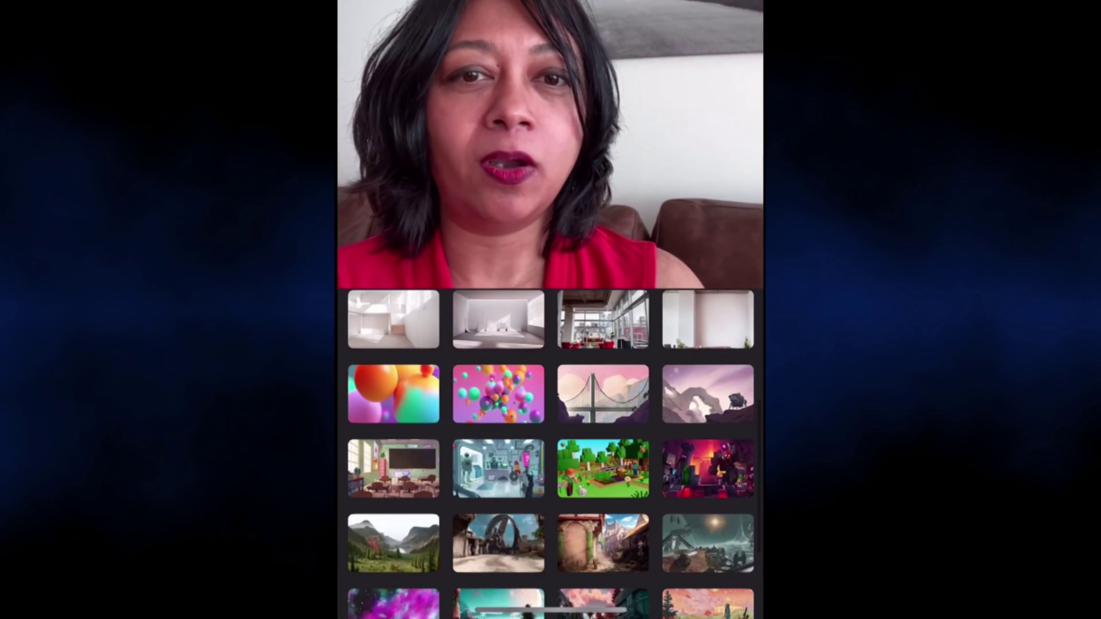
{"action": "scroll", "coordinate": [551, 477], "scroll_direction": "up", "scroll_amount": 5}
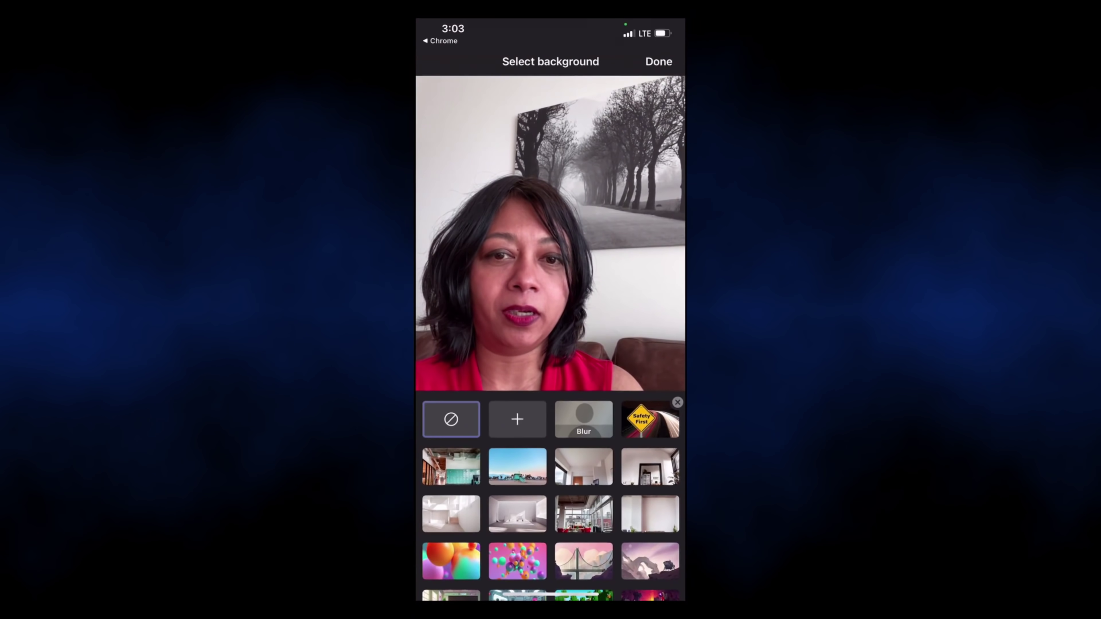
{"action": "left_click", "coordinate": [499, 334]}
{"action": "left_click", "coordinate": [460, 170]}
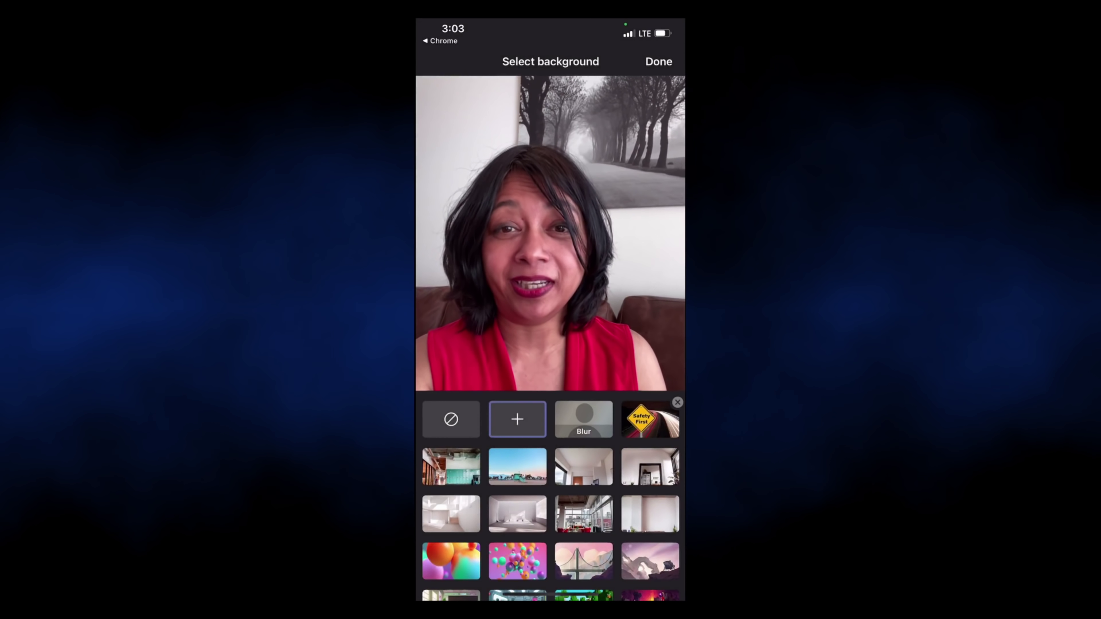
{"action": "left_click", "coordinate": [649, 420]}
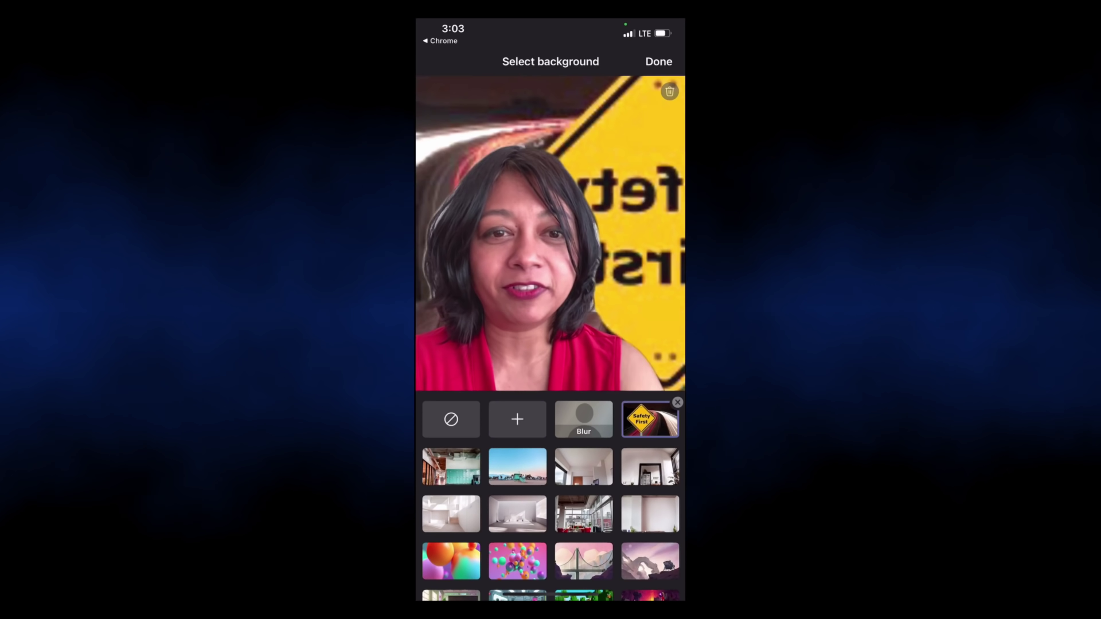
{"action": "left_click", "coordinate": [658, 61]}
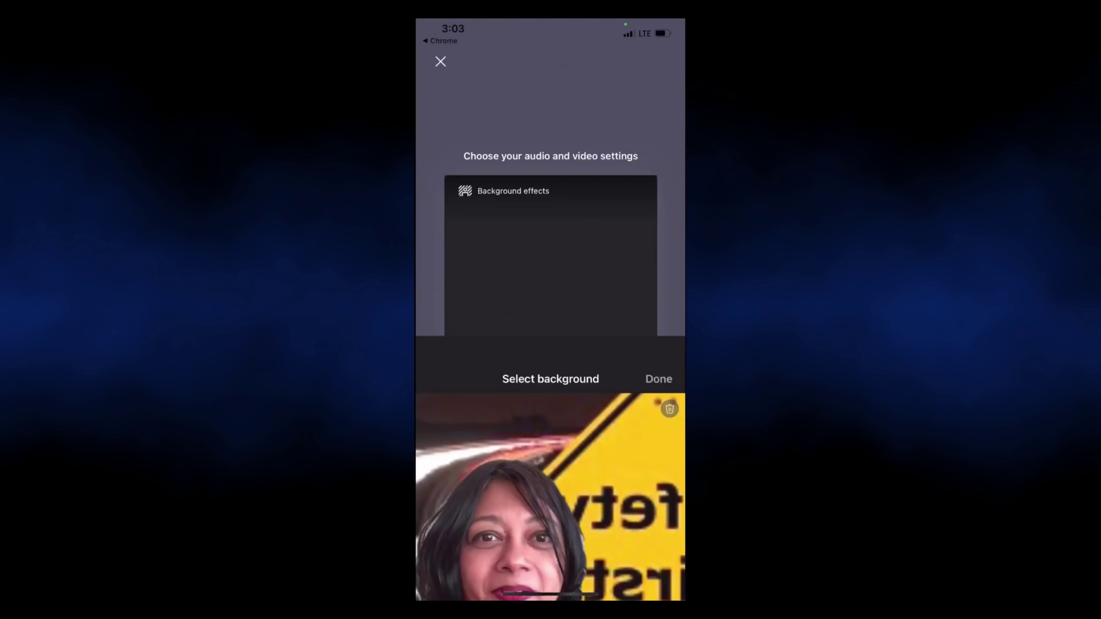
- Join the meeting and open the call's more options menu
{"action": "left_click", "coordinate": [539, 478]}
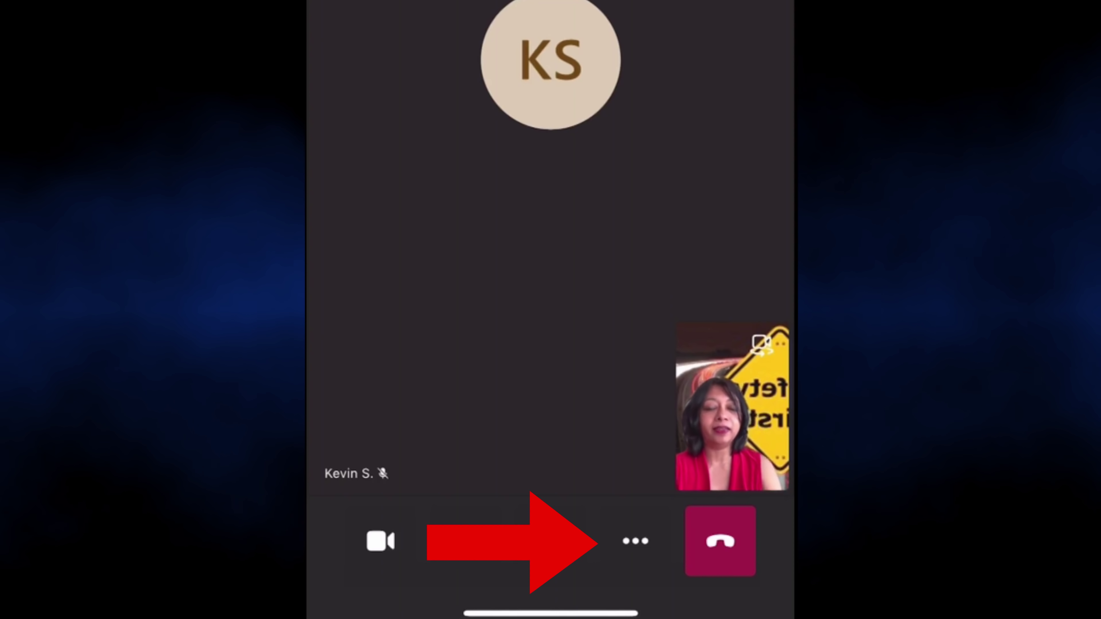
{"action": "left_click", "coordinate": [635, 541]}
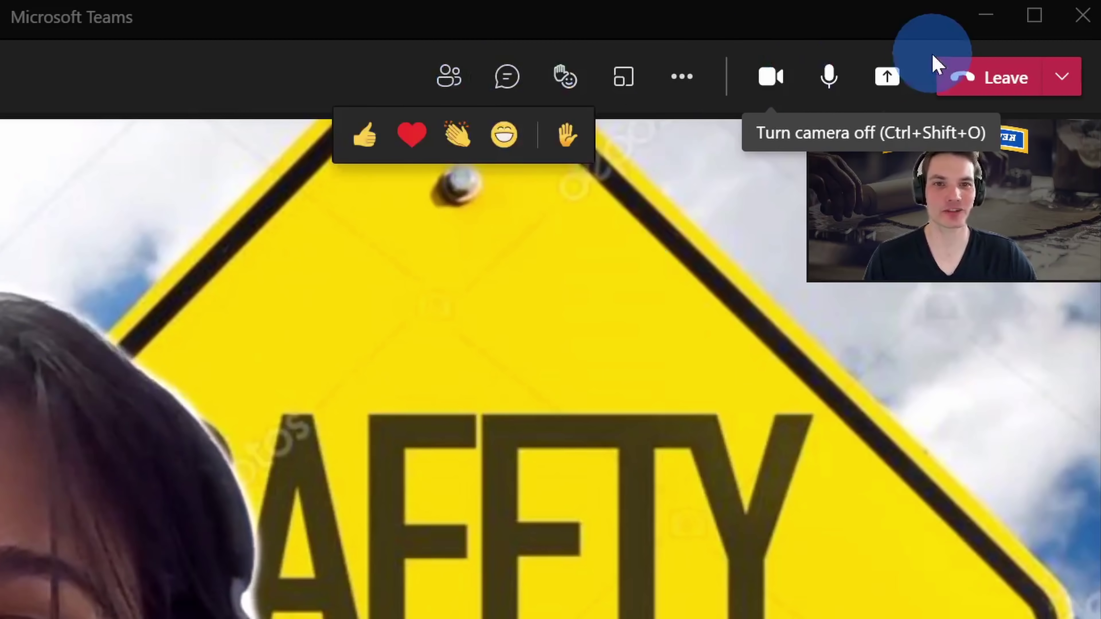
- Turn on live captions from the meeting's More actions menu
{"action": "left_click", "coordinate": [876, 47]}
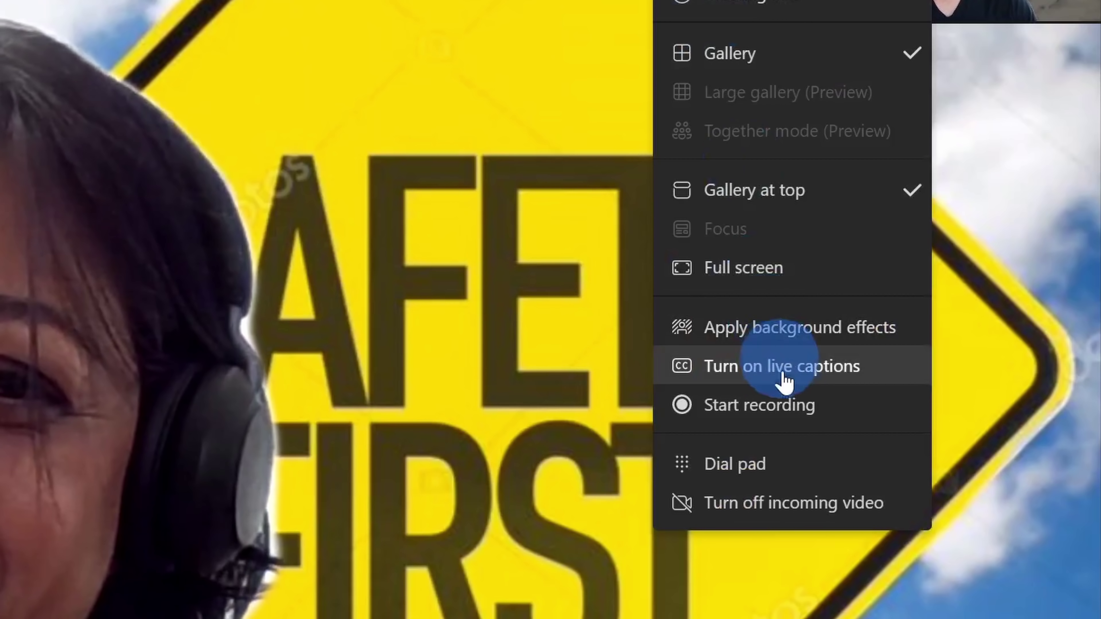
{"action": "left_click", "coordinate": [804, 384]}
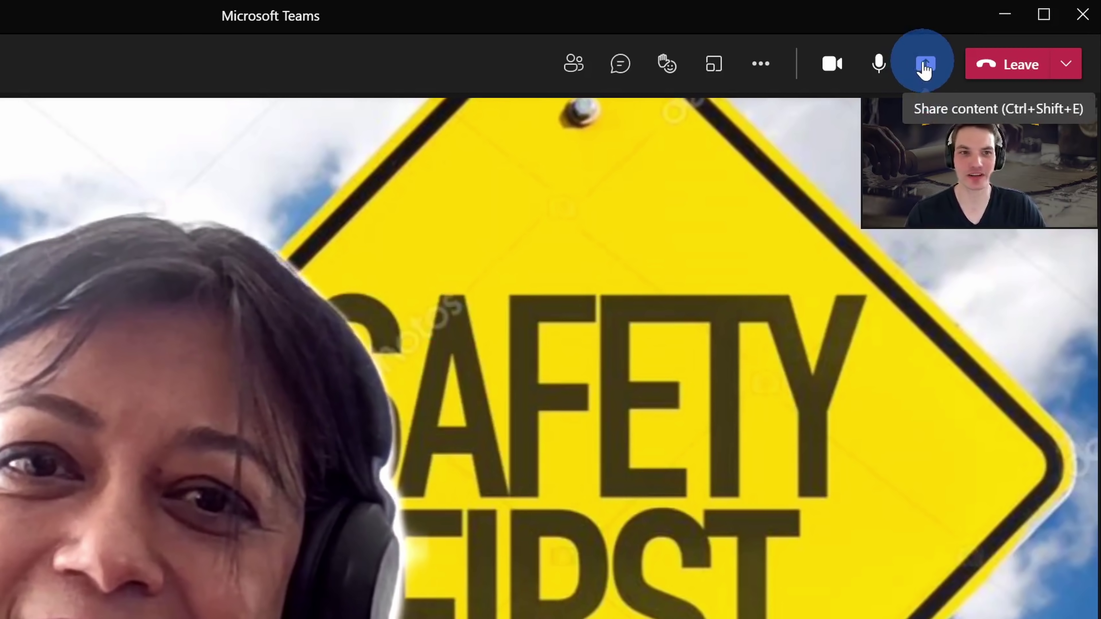
- Share the Safety Engineer Job Requirements deck from this computer through PowerPoint Live
{"action": "left_click", "coordinate": [925, 67]}
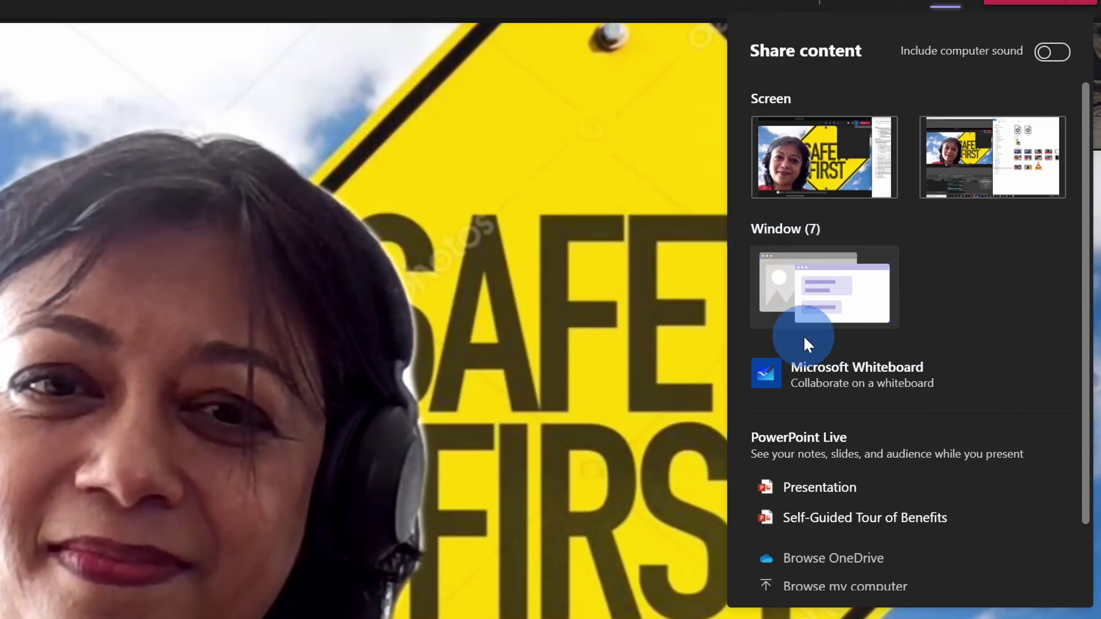
{"action": "left_click", "coordinate": [856, 280]}
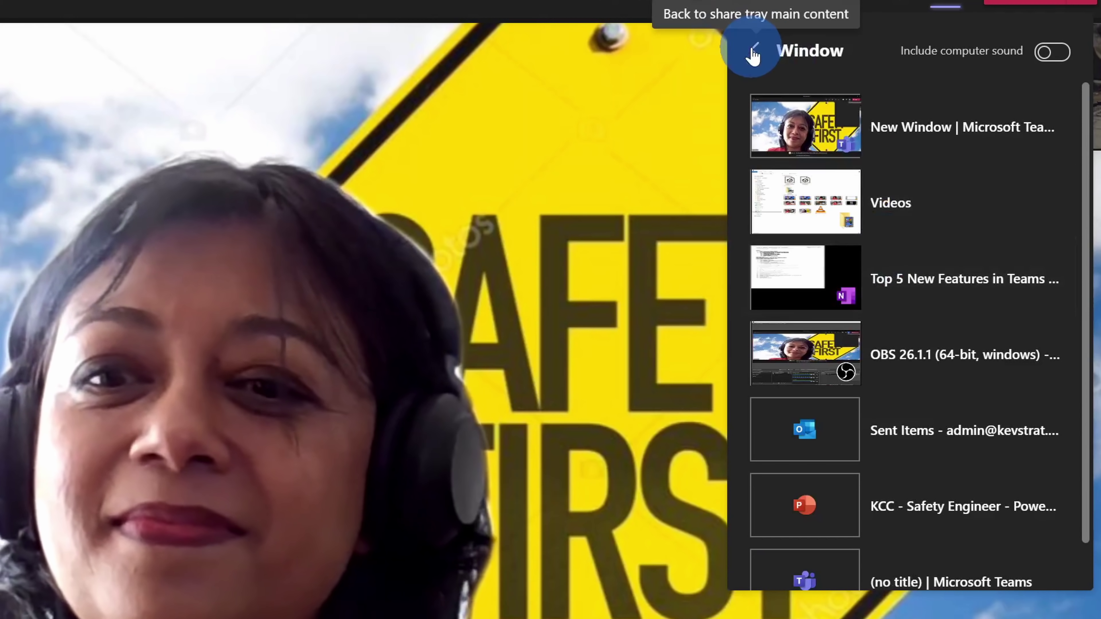
{"action": "left_click", "coordinate": [755, 50]}
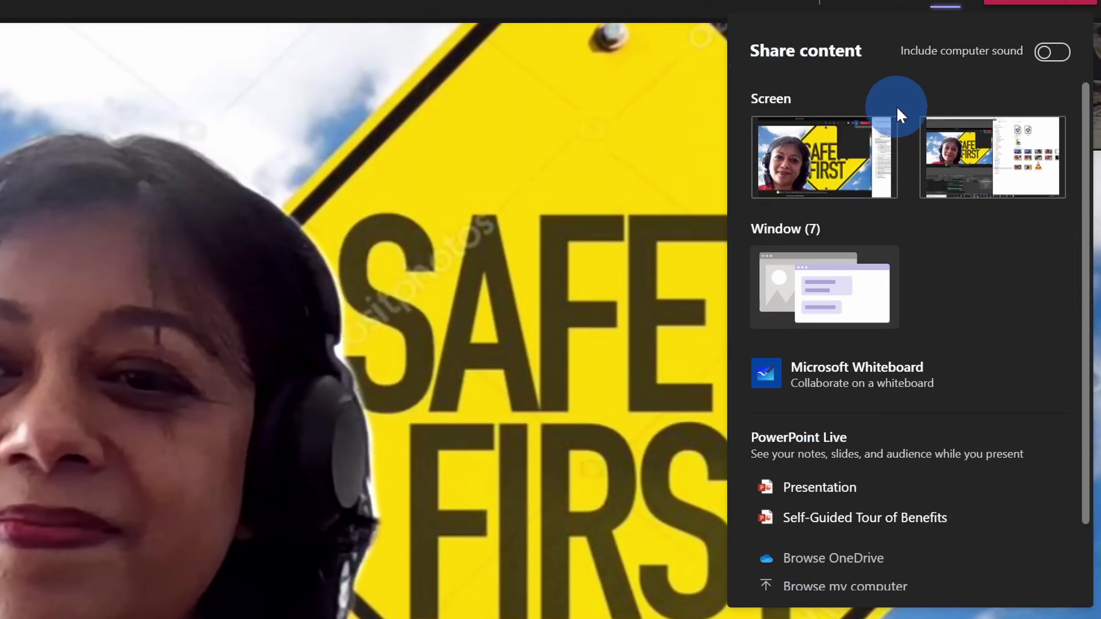
{"action": "scroll", "coordinate": [896, 106], "scroll_direction": "down", "scroll_amount": 2}
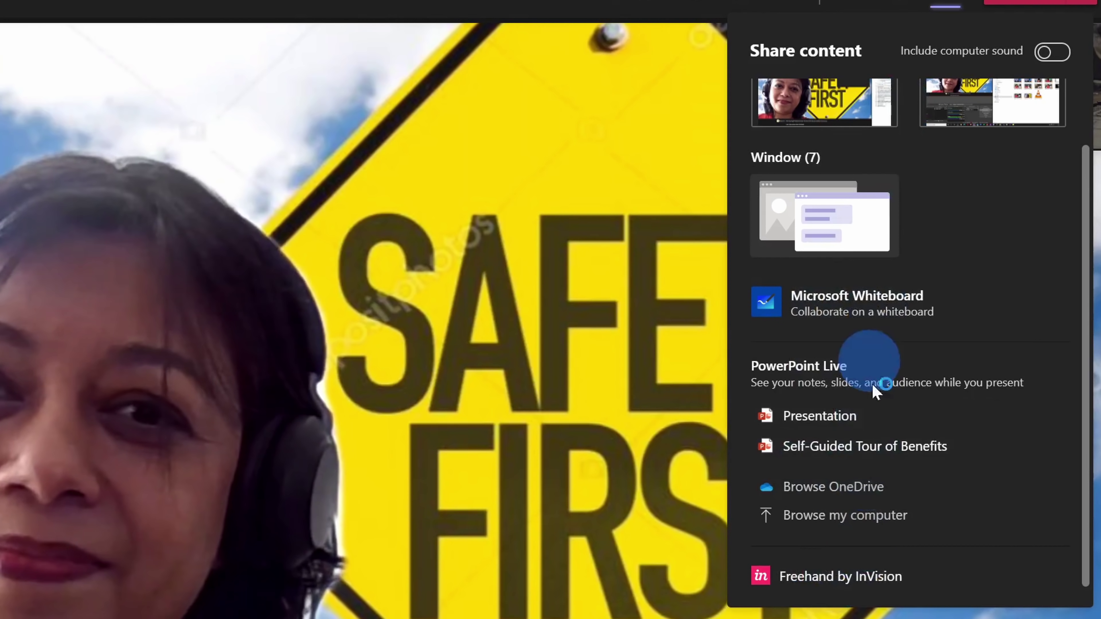
{"action": "scroll", "coordinate": [867, 498], "scroll_direction": "up", "scroll_amount": 2}
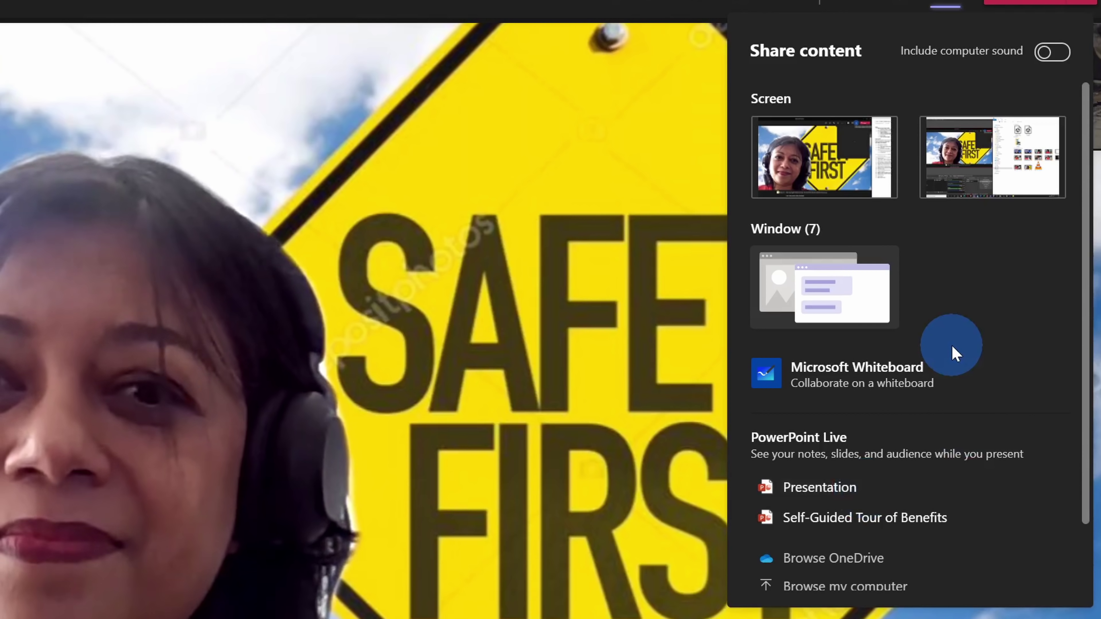
{"action": "scroll", "coordinate": [952, 345], "scroll_direction": "down", "scroll_amount": 2}
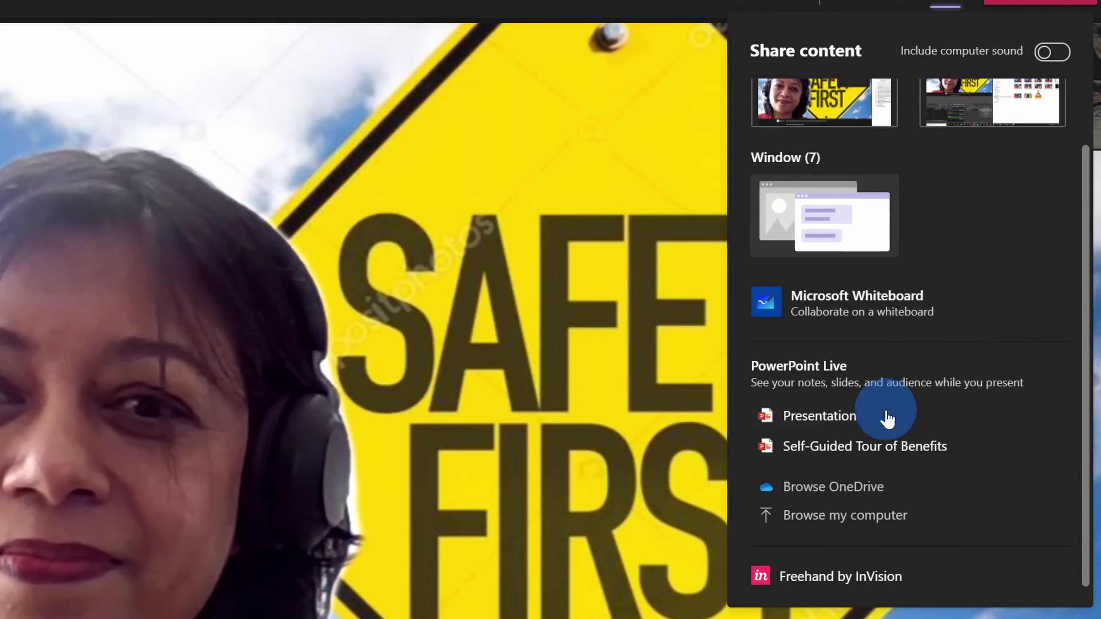
{"action": "left_click", "coordinate": [872, 518]}
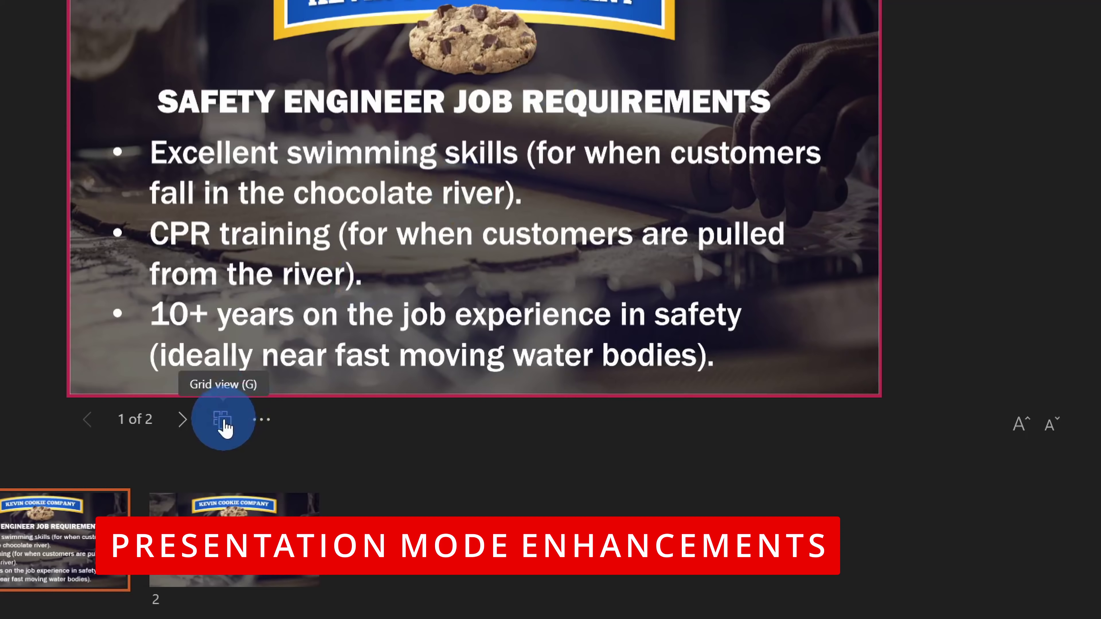
- Open slide 1 from Grid view and hide the presenter view
{"action": "left_click", "coordinate": [223, 421]}
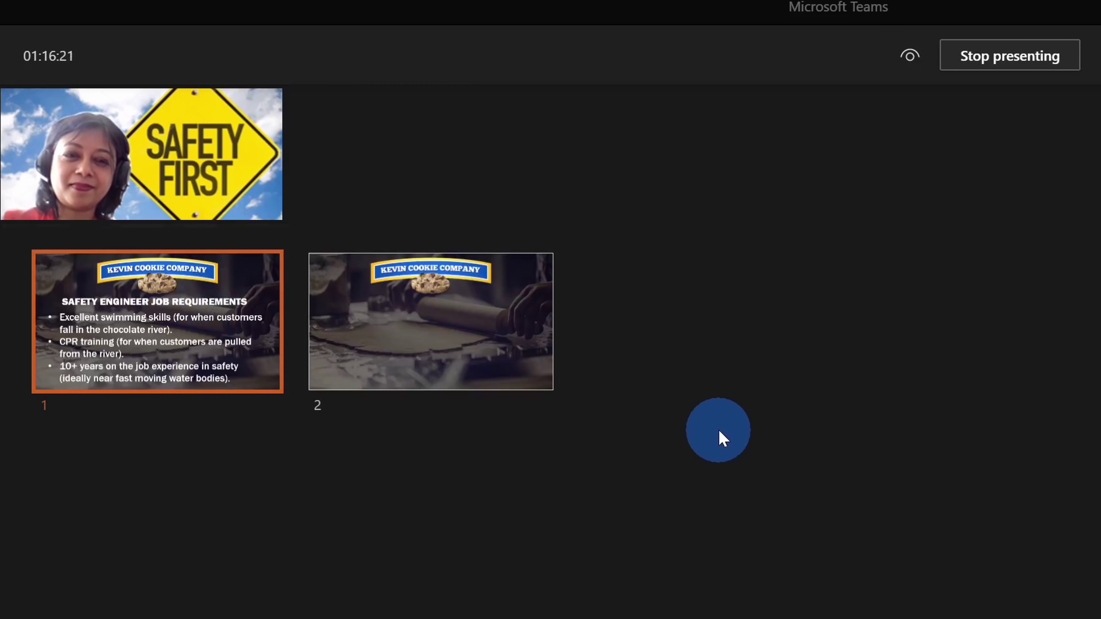
{"action": "left_click", "coordinate": [209, 309]}
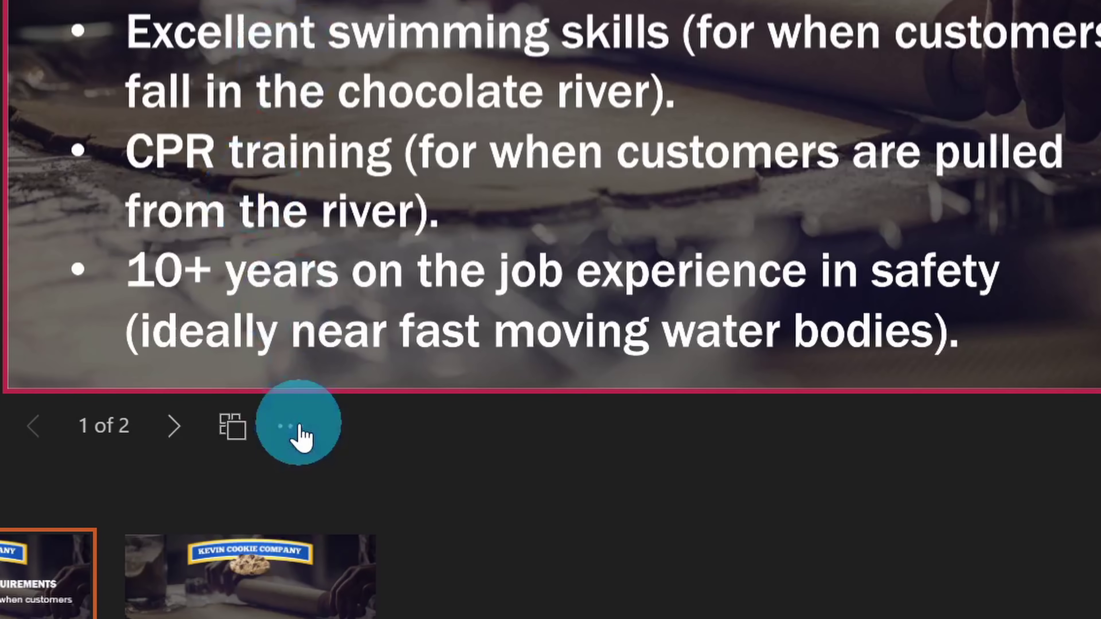
{"action": "left_click", "coordinate": [299, 429]}
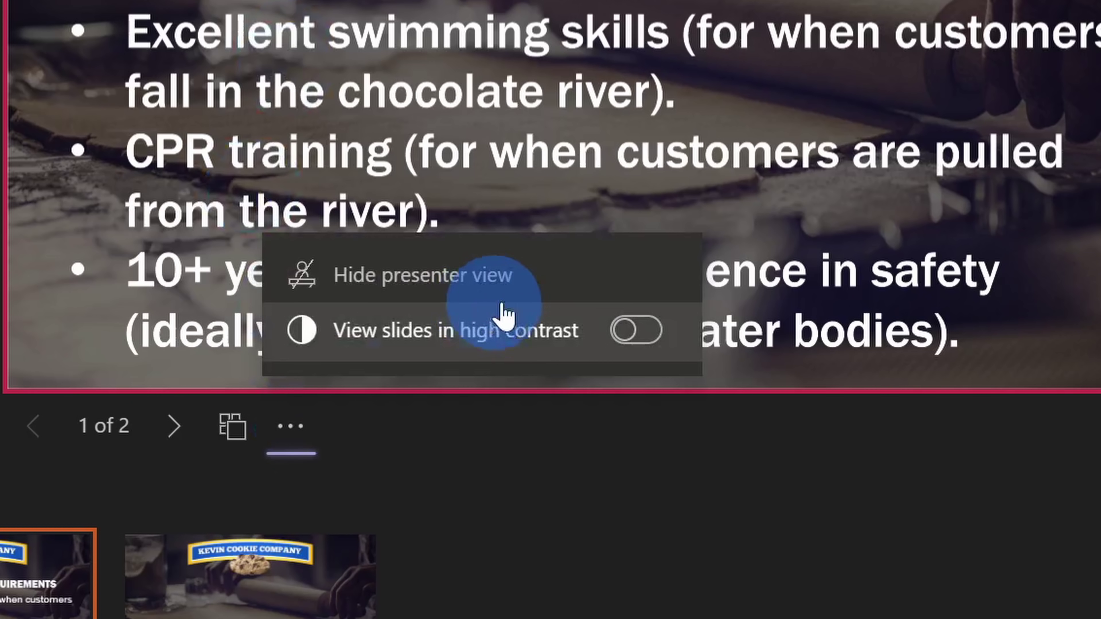
{"action": "left_click", "coordinate": [523, 297]}
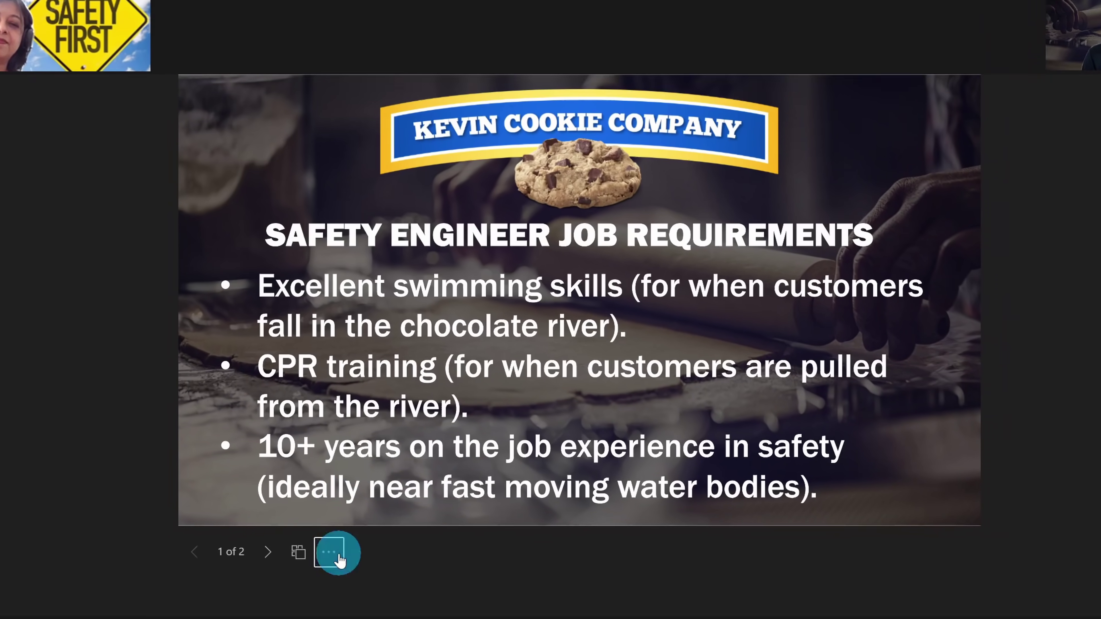
- Advance the presentation to slide 2, the Kevin Cookie Company image
{"action": "left_click", "coordinate": [339, 560]}
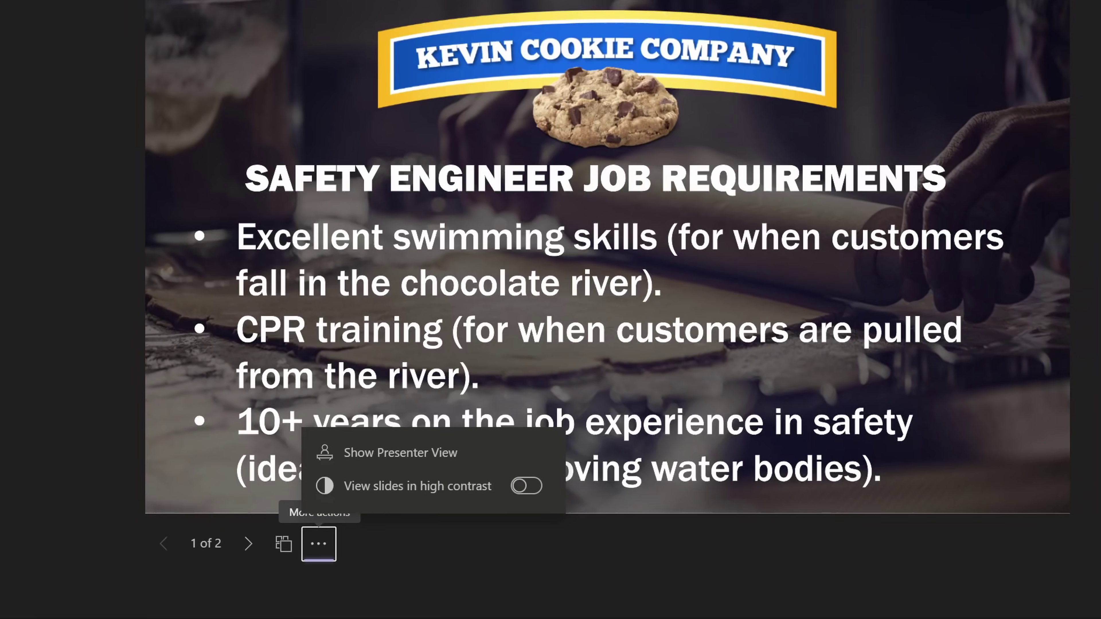
{"action": "key", "text": "Right"}
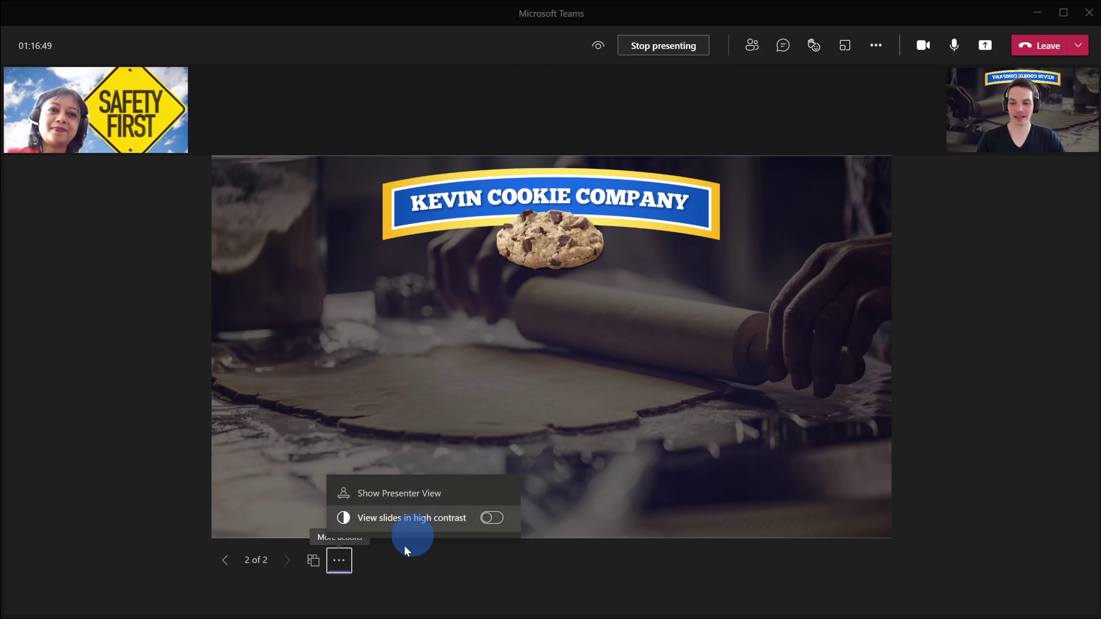
- Return the shared presentation to slide 1
{"action": "left_click", "coordinate": [222, 559]}
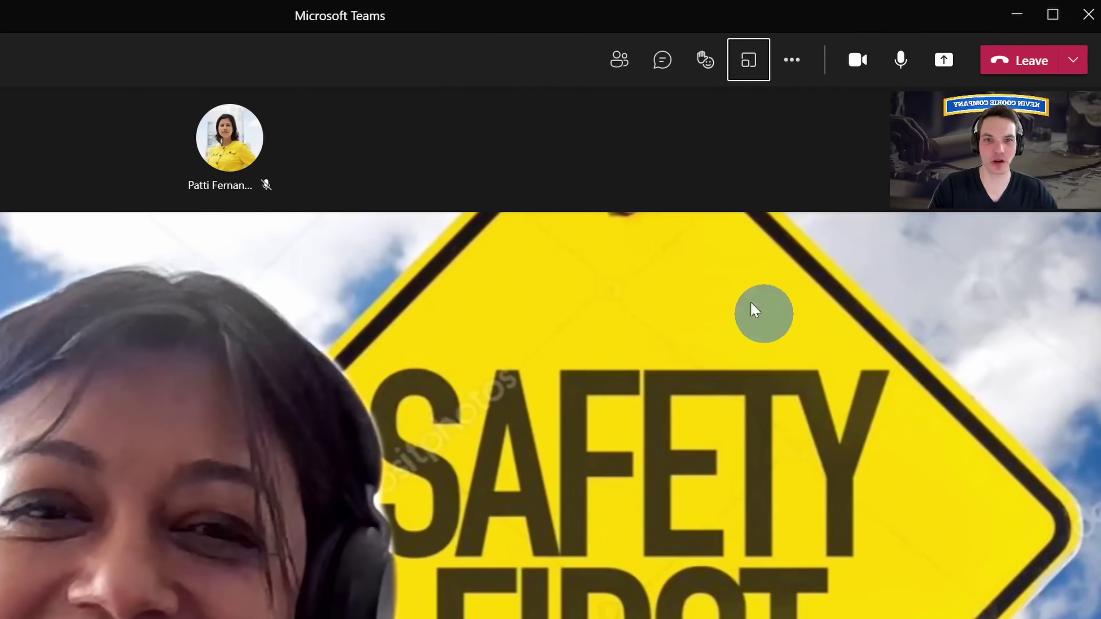
- Create a single breakout room, Room 1, with automatic participant assignment
{"action": "left_click", "coordinate": [749, 60]}
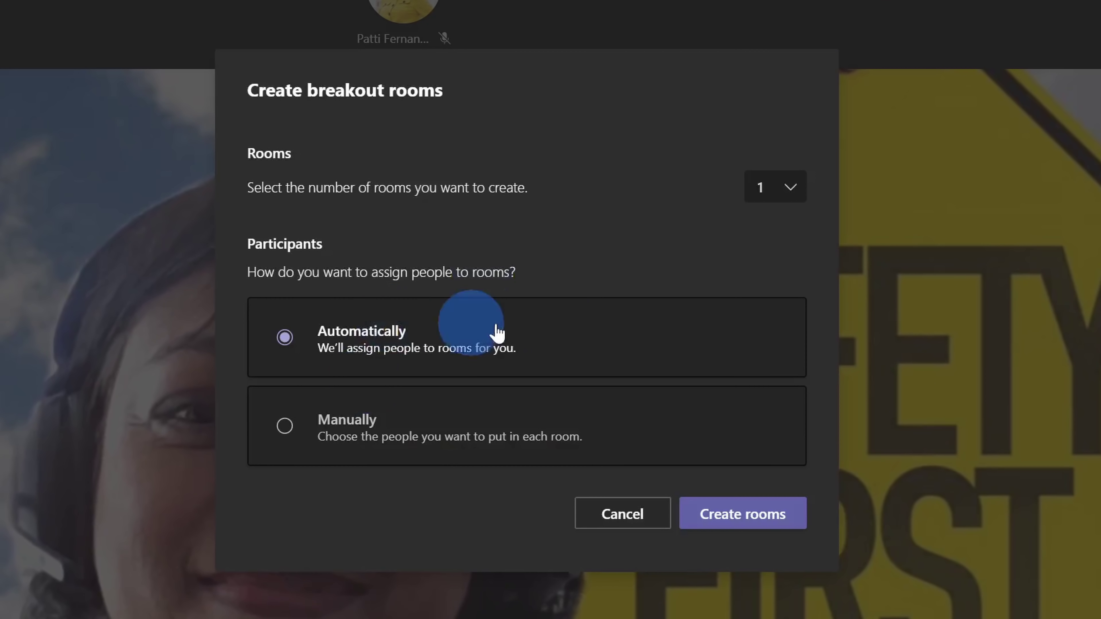
{"action": "left_click", "coordinate": [745, 521]}
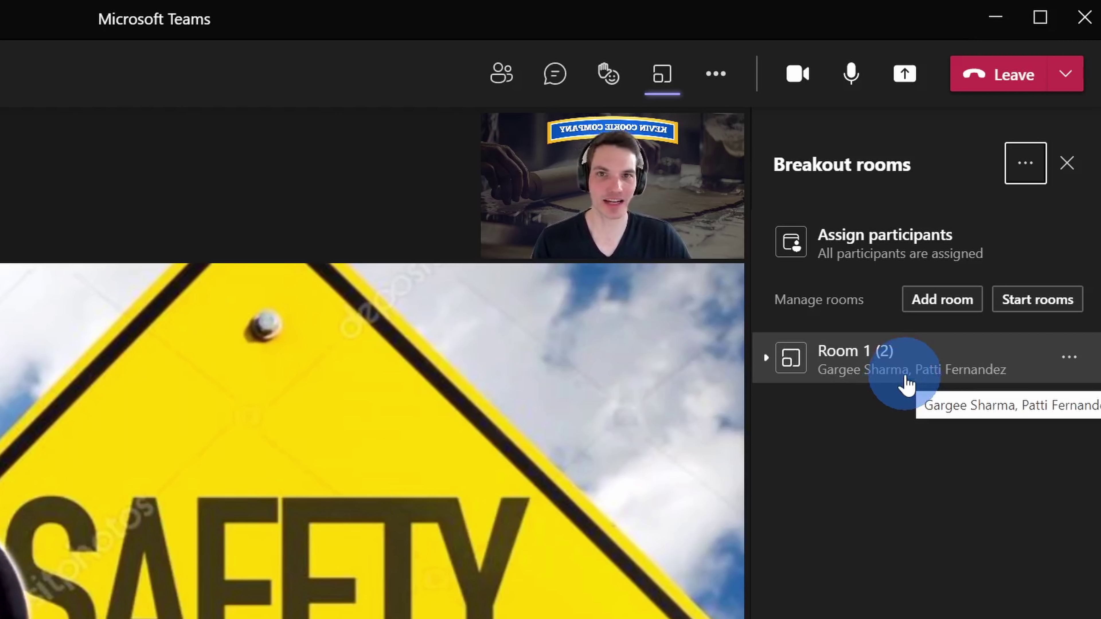
- Turn on a 10-minute time limit in the breakout room settings
{"action": "left_click", "coordinate": [1028, 167]}
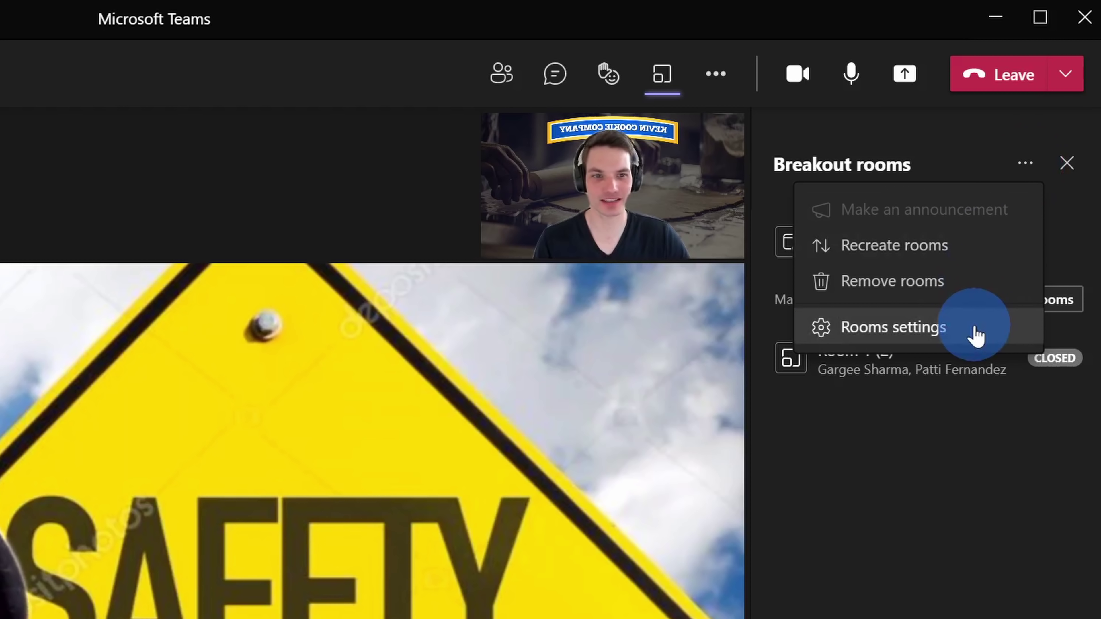
{"action": "left_click", "coordinate": [976, 336]}
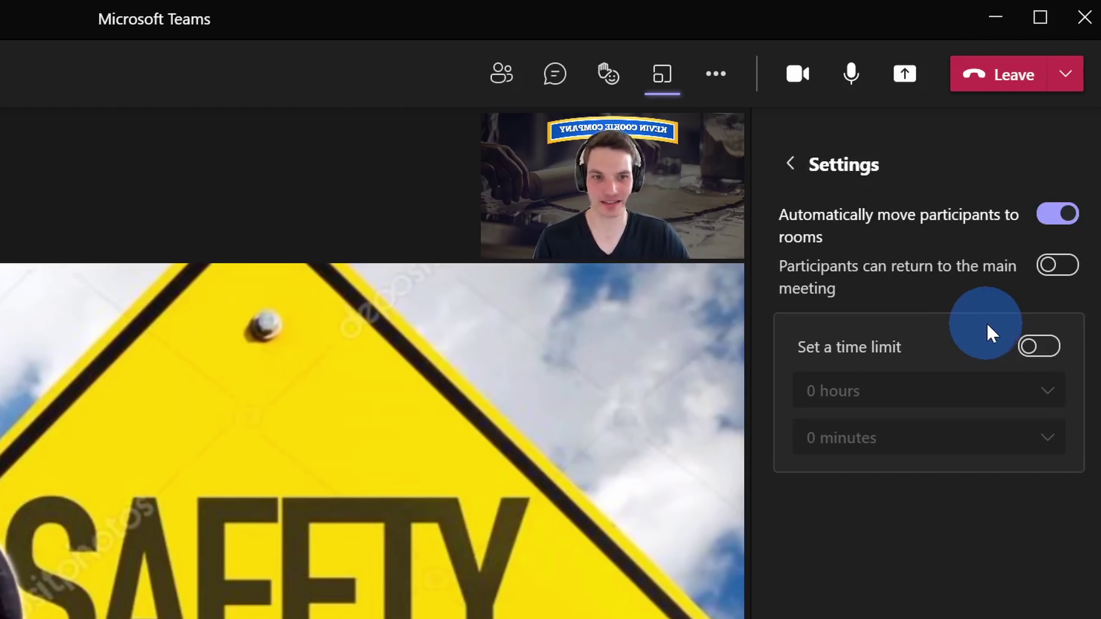
{"action": "left_click", "coordinate": [1040, 347]}
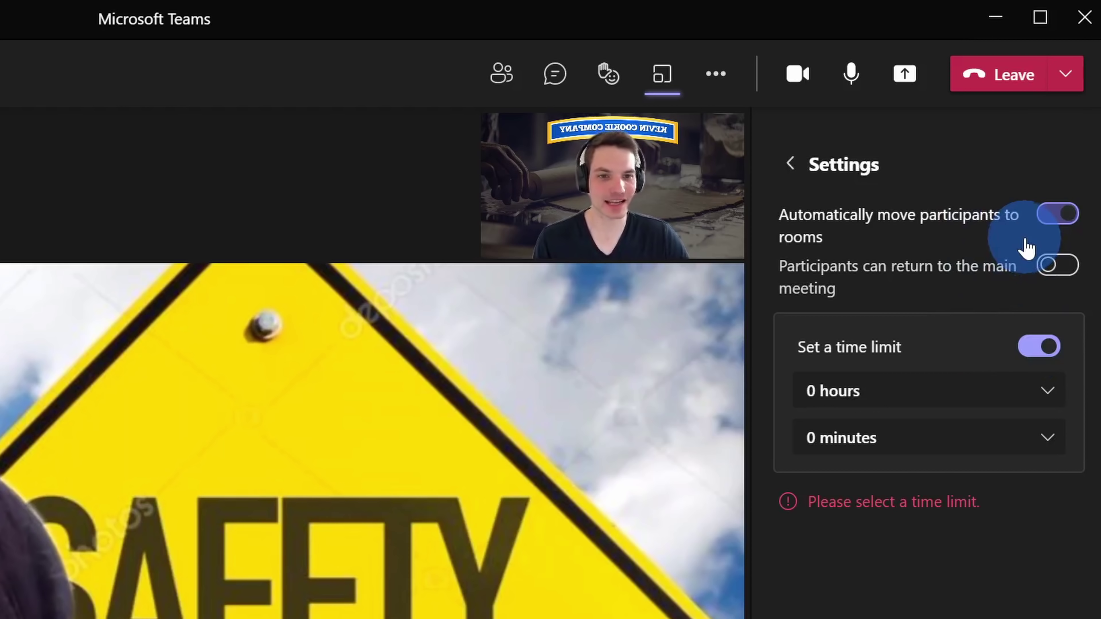
{"action": "left_click", "coordinate": [1011, 438]}
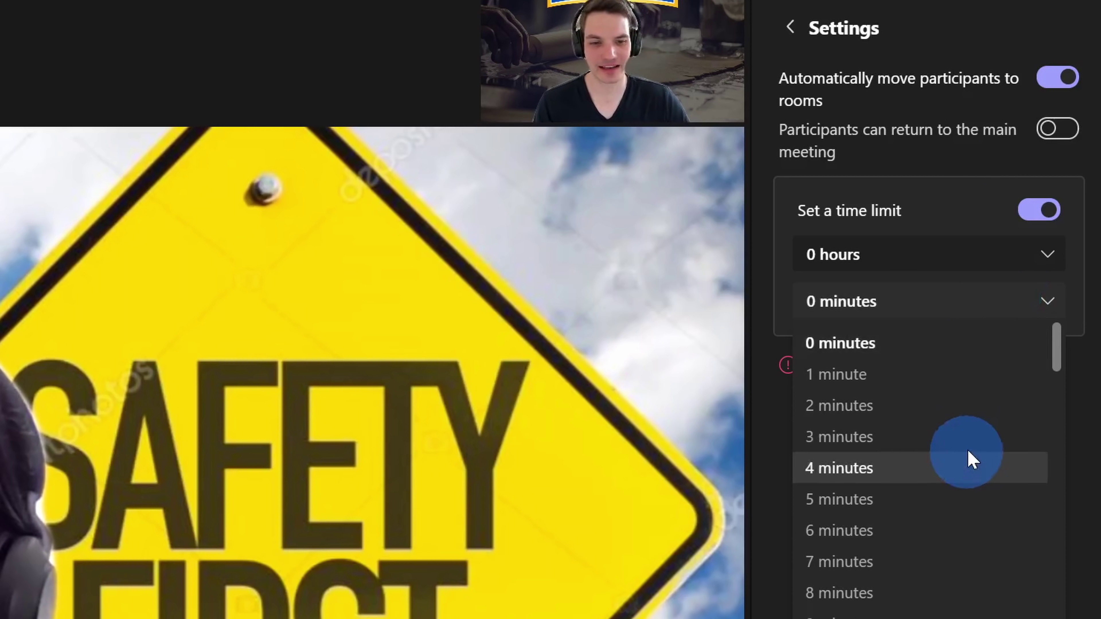
{"action": "scroll", "coordinate": [969, 459], "scroll_direction": "down", "scroll_amount": 3}
{"action": "left_click", "coordinate": [936, 560]}
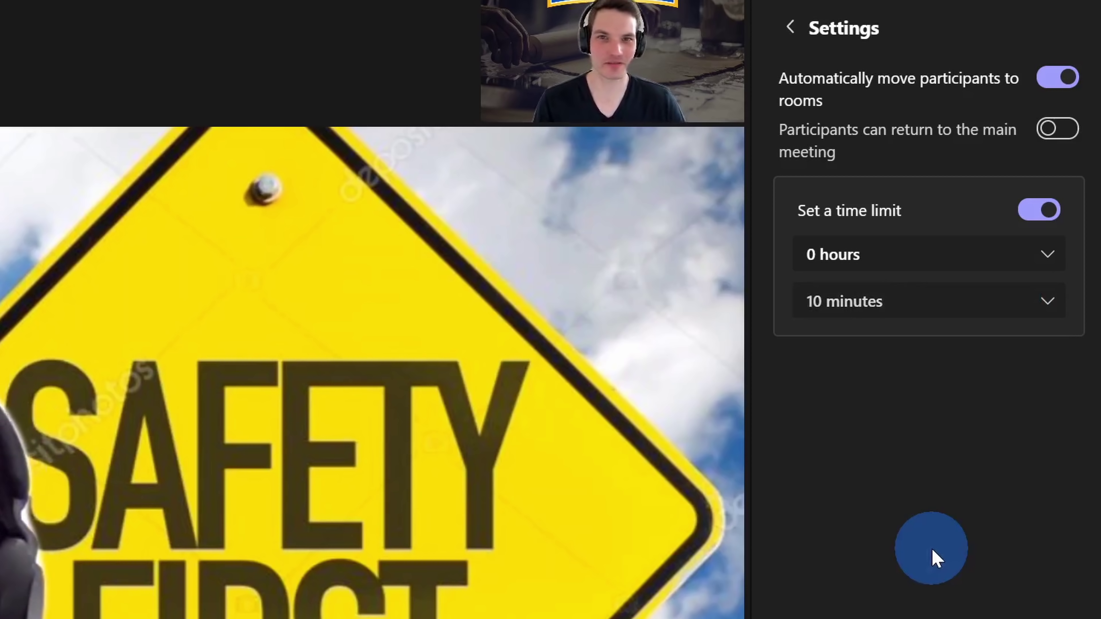
{"action": "left_click", "coordinate": [803, 27]}
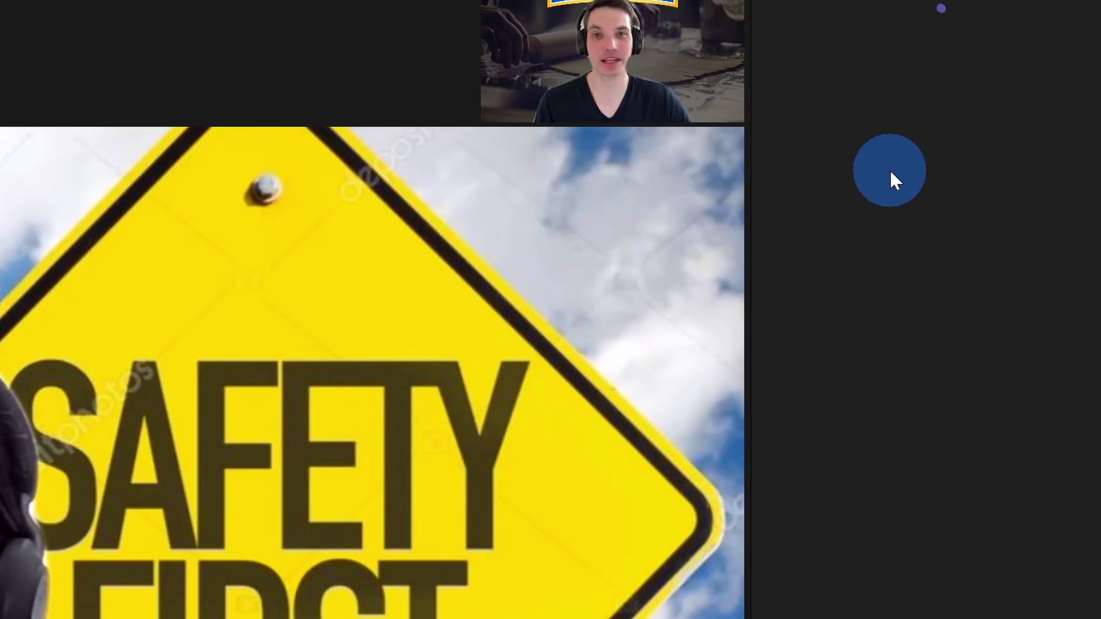